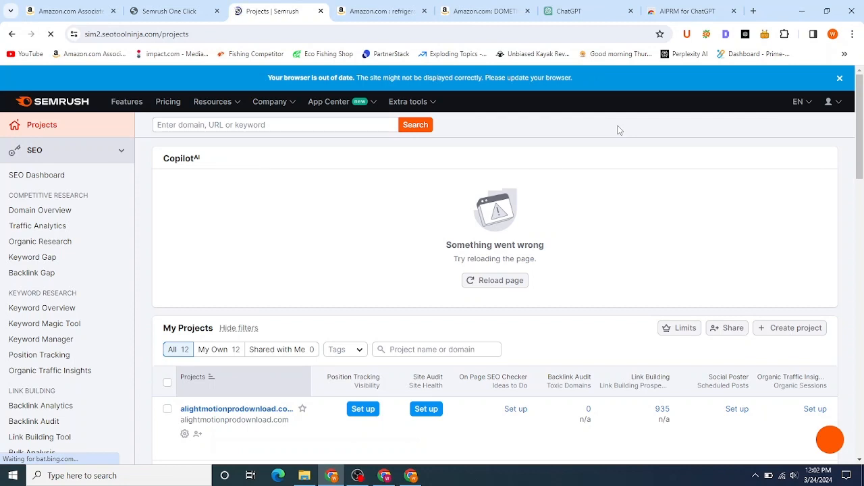
Dismiss the outdated-browser notice and look up the keyword "software" in the domain and keyword search
{"action": "left_click", "coordinate": [841, 78]}
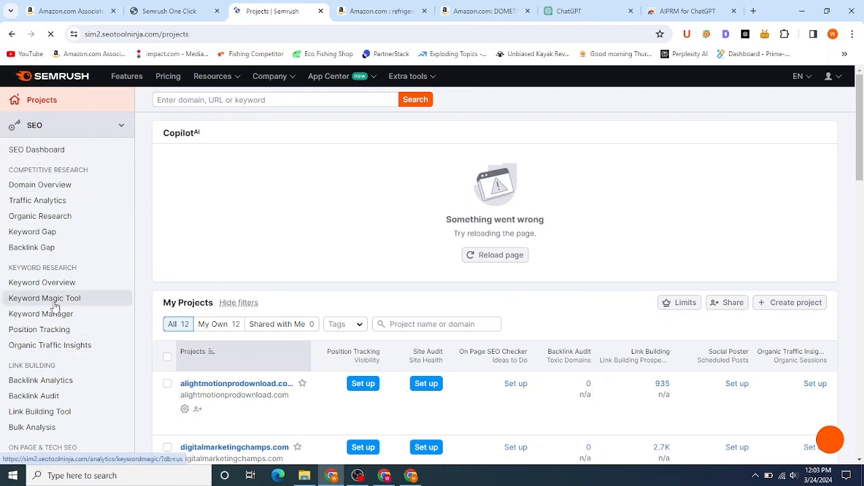
{"action": "left_click", "coordinate": [199, 98]}
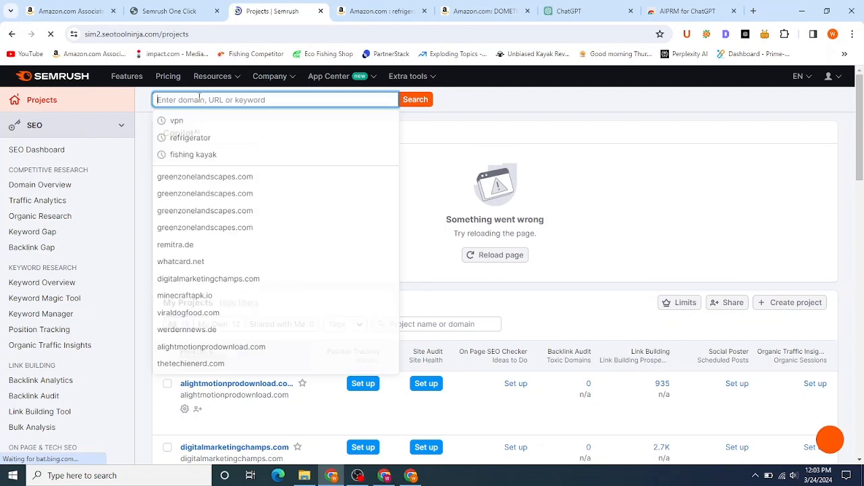
{"action": "left_click", "coordinate": [509, 115]}
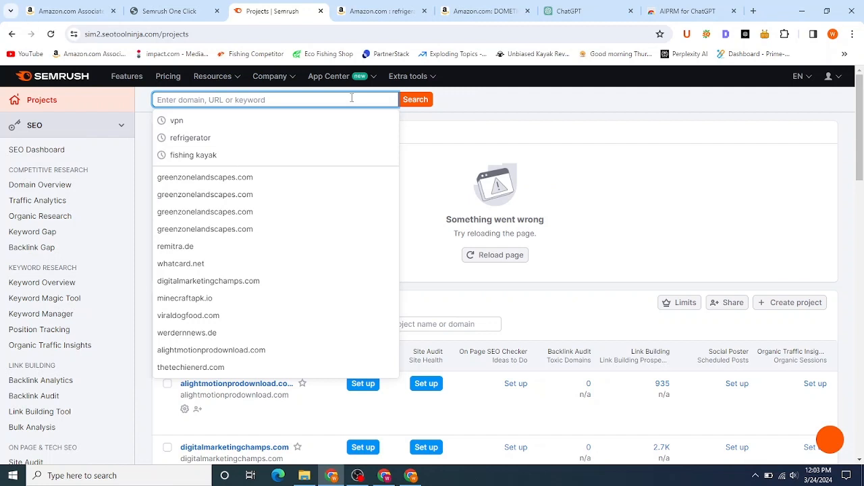
{"action": "type", "text": "s"}
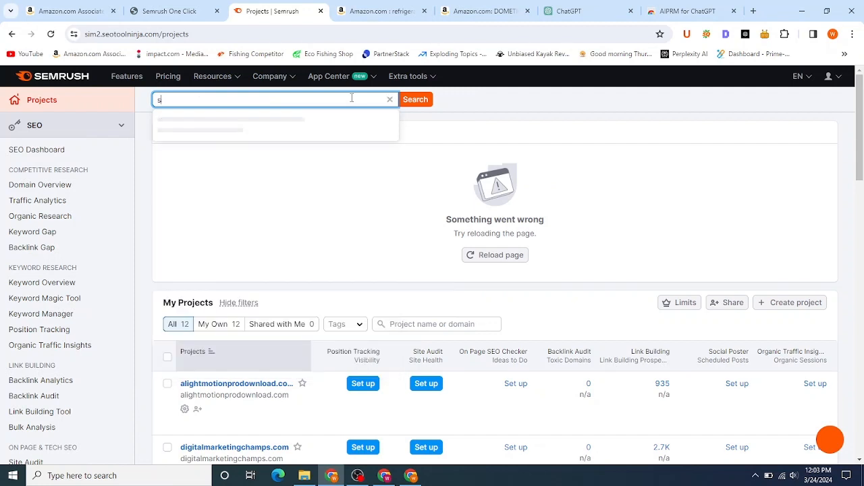
{"action": "key", "text": "BackSpace"}
{"action": "type", "text": "software"}
{"action": "left_click", "coordinate": [415, 99]}
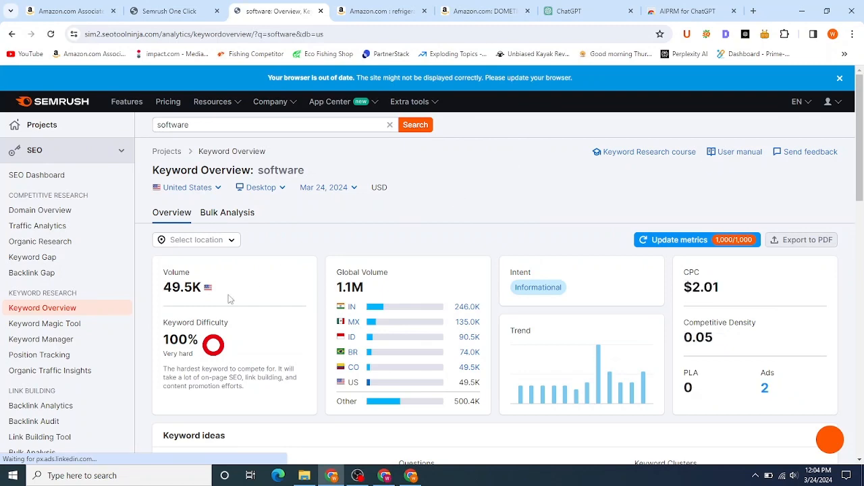
Open the full list of keyword variations for "software" from the keyword ideas
{"action": "scroll", "coordinate": [328, 268], "scroll_direction": "down", "scroll_amount": 3}
{"action": "scroll", "coordinate": [326, 268], "scroll_direction": "down", "scroll_amount": 2}
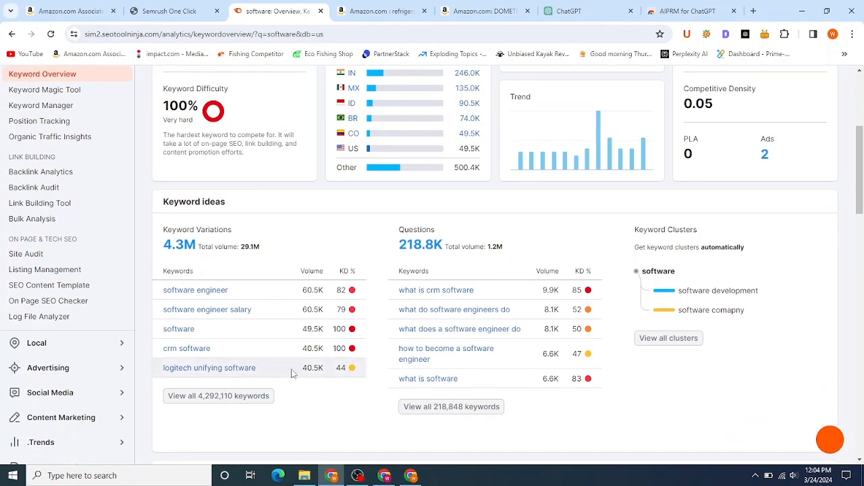
{"action": "left_click", "coordinate": [260, 395]}
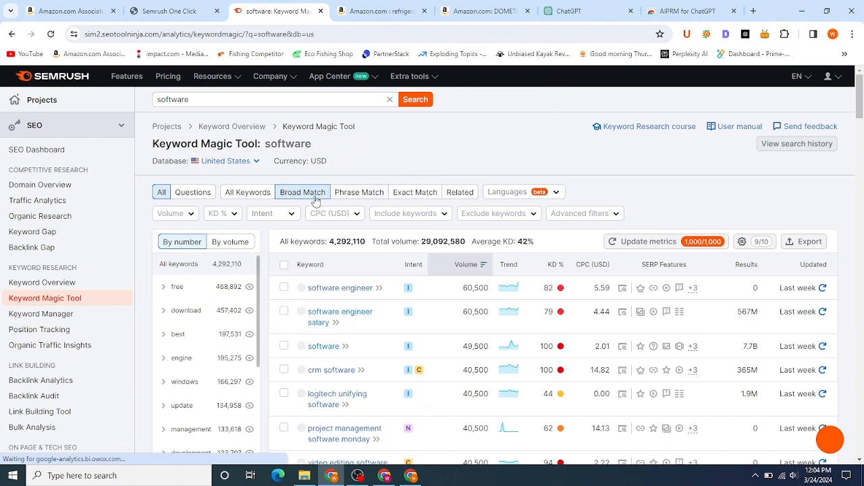
Filter the keyword list to a custom keyword difficulty range of up to 25%
{"action": "left_click", "coordinate": [234, 215]}
{"action": "left_click", "coordinate": [280, 365]}
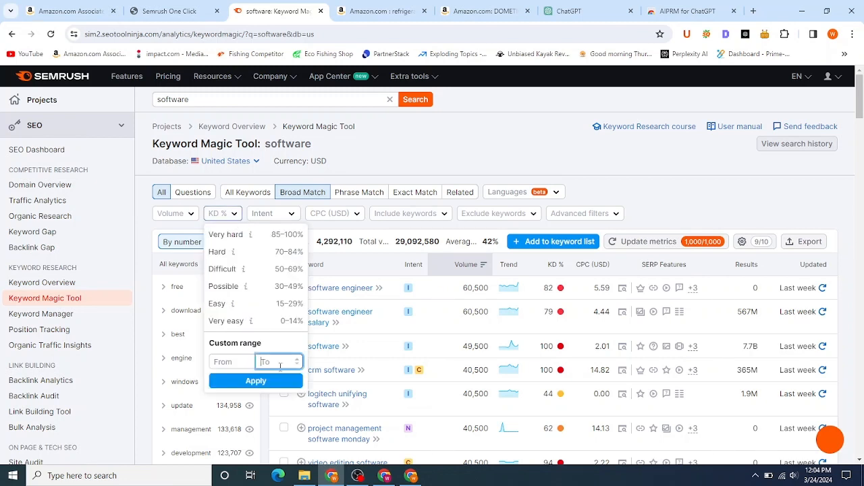
{"action": "type", "text": "25"}
{"action": "left_click", "coordinate": [256, 382]}
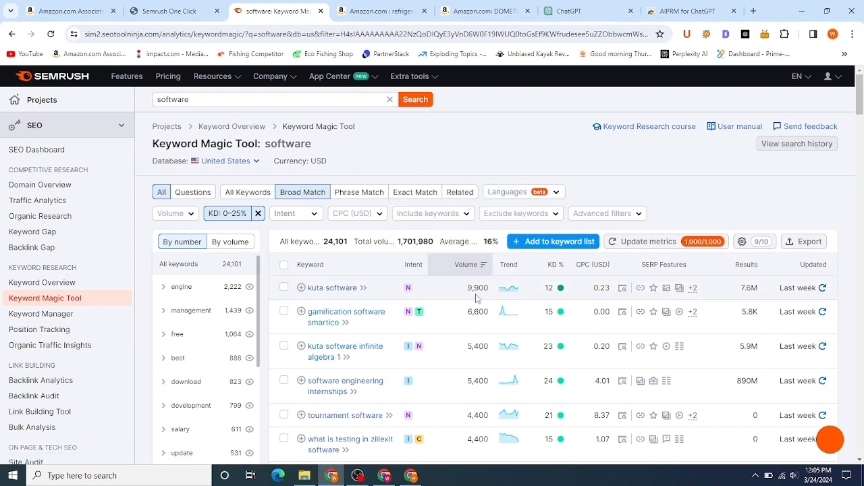
Examine the low-difficulty software keywords, comparing their search volume, difficulty and number of results
{"action": "mouse_move", "coordinate": [559, 290]}
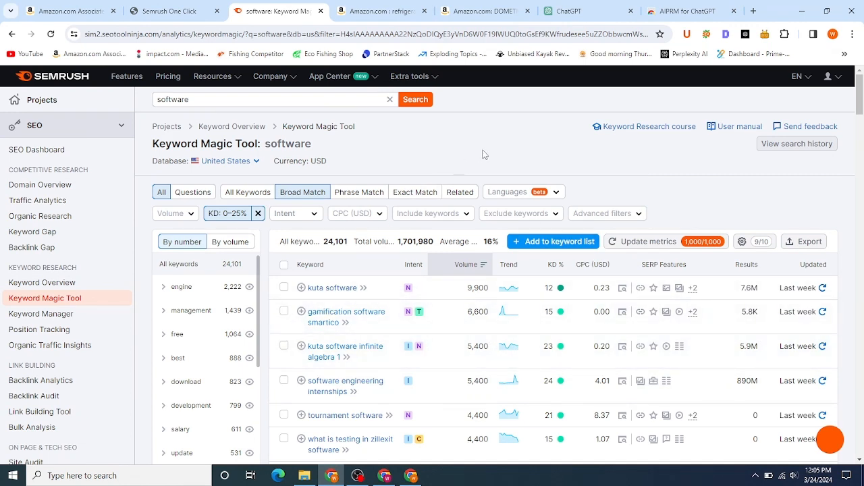
{"action": "scroll", "coordinate": [372, 353], "scroll_direction": "down", "scroll_amount": 3}
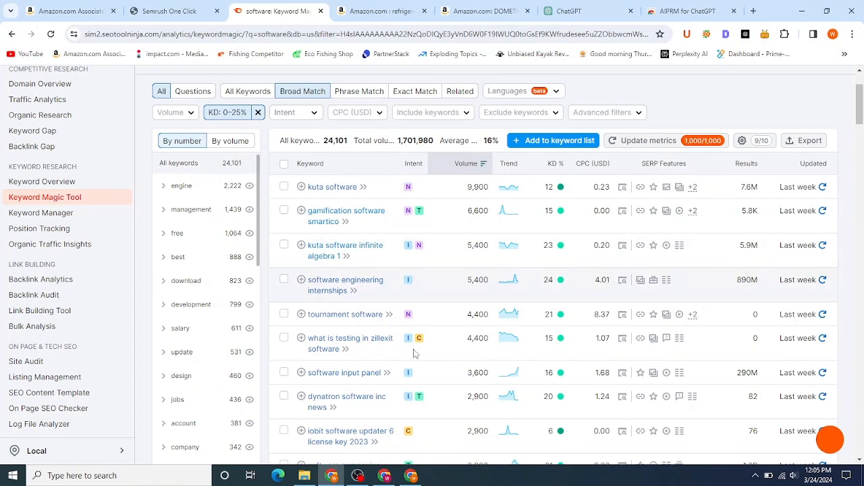
{"action": "scroll", "coordinate": [440, 399], "scroll_direction": "down", "scroll_amount": 1}
{"action": "scroll", "coordinate": [440, 398], "scroll_direction": "down", "scroll_amount": 2}
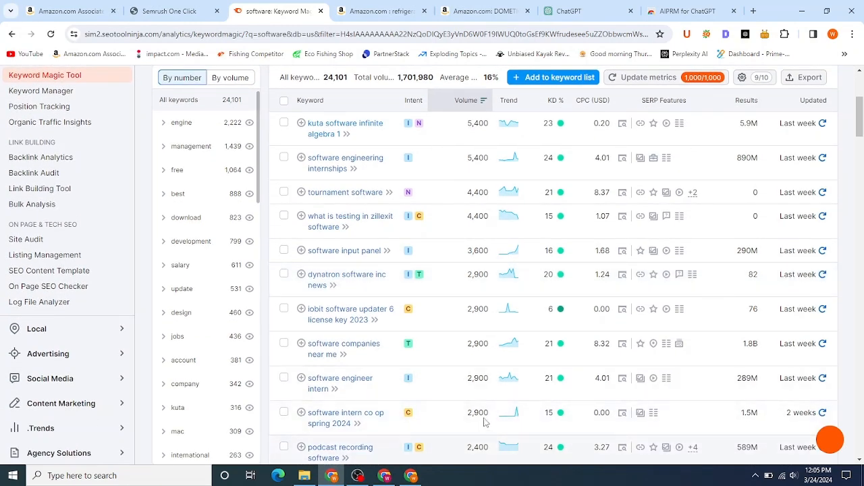
{"action": "scroll", "coordinate": [500, 436], "scroll_direction": "up", "scroll_amount": 4}
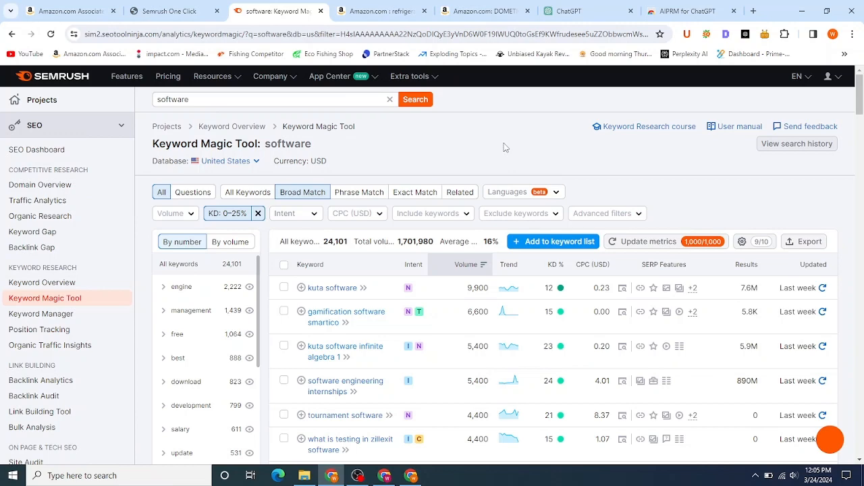
{"action": "scroll", "coordinate": [505, 147], "scroll_direction": "down", "scroll_amount": 2}
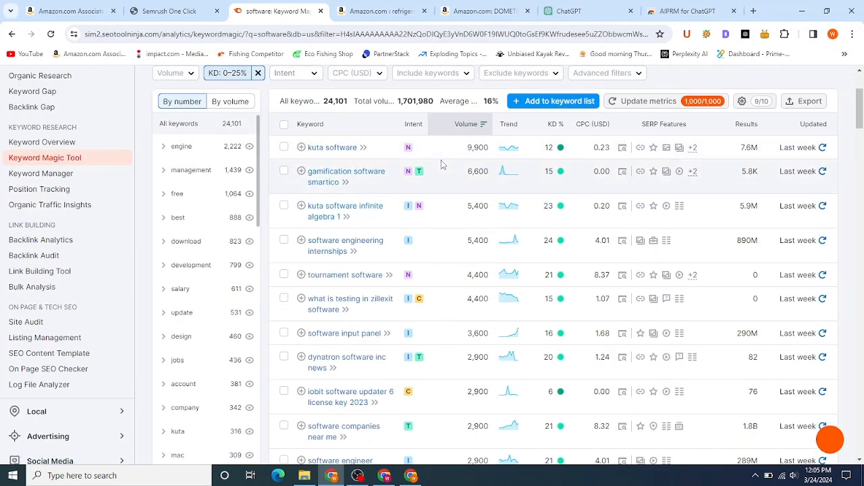
{"action": "scroll", "coordinate": [419, 251], "scroll_direction": "down", "scroll_amount": 1}
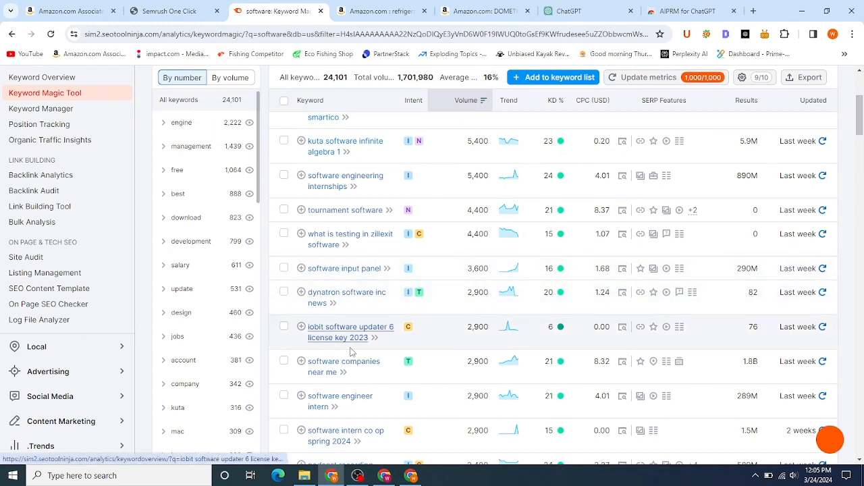
{"action": "scroll", "coordinate": [376, 409], "scroll_direction": "down", "scroll_amount": 2}
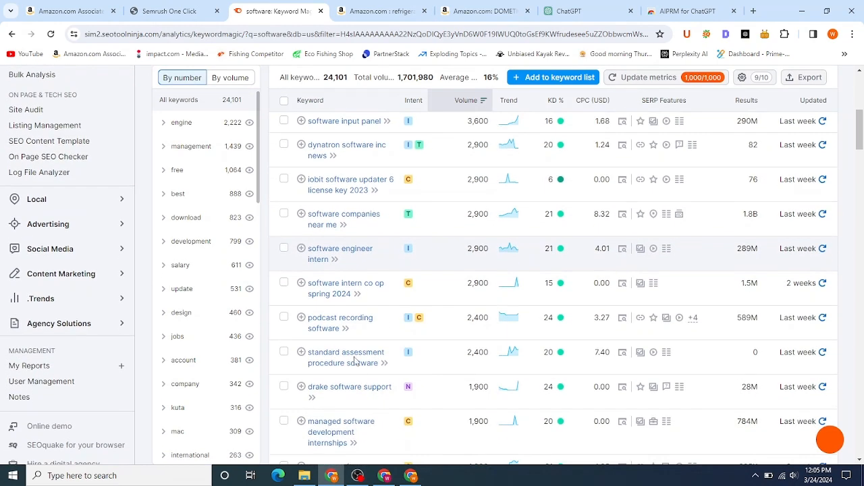
{"action": "scroll", "coordinate": [420, 341], "scroll_direction": "up", "scroll_amount": 10}
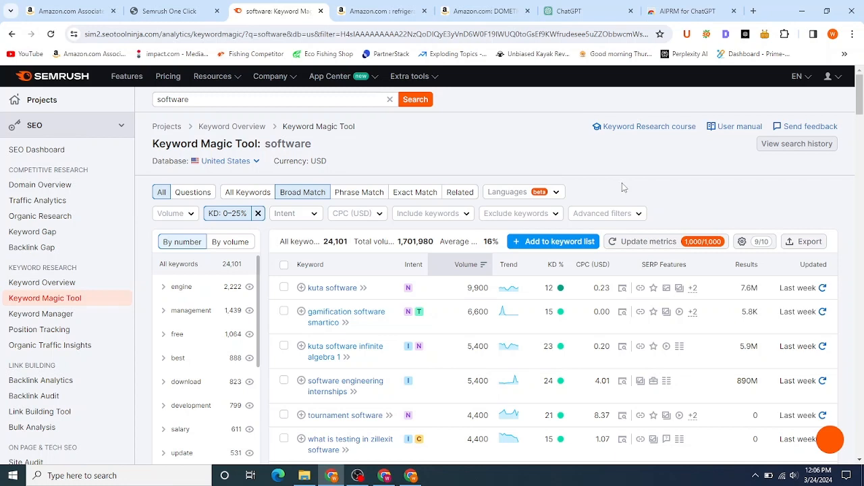
Add an advanced filter limiting the results in SERP to a maximum of 100
{"action": "left_click", "coordinate": [603, 214]}
{"action": "left_click", "coordinate": [612, 254]}
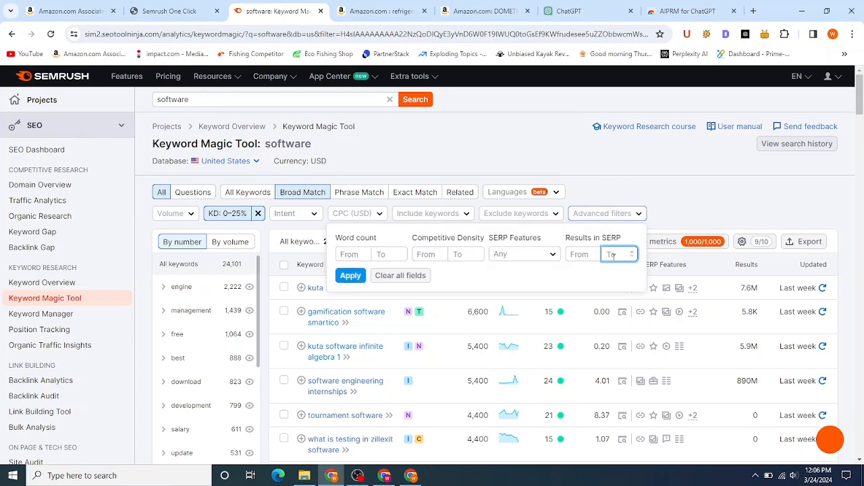
{"action": "type", "text": "100"}
{"action": "left_click", "coordinate": [352, 276]}
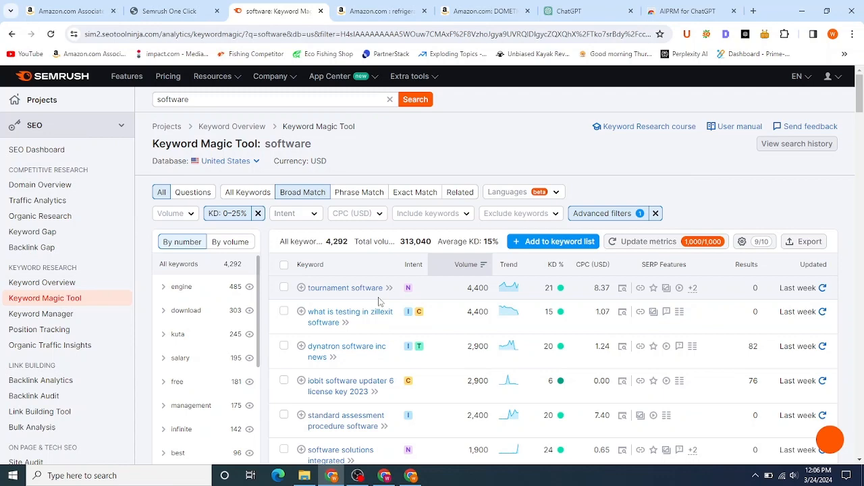
Review the filtered keyword list for promising low-competition software topics, checking volume, difficulty and result counts
{"action": "scroll", "coordinate": [379, 301], "scroll_direction": "down", "scroll_amount": 2}
{"action": "scroll", "coordinate": [378, 300], "scroll_direction": "up", "scroll_amount": 2}
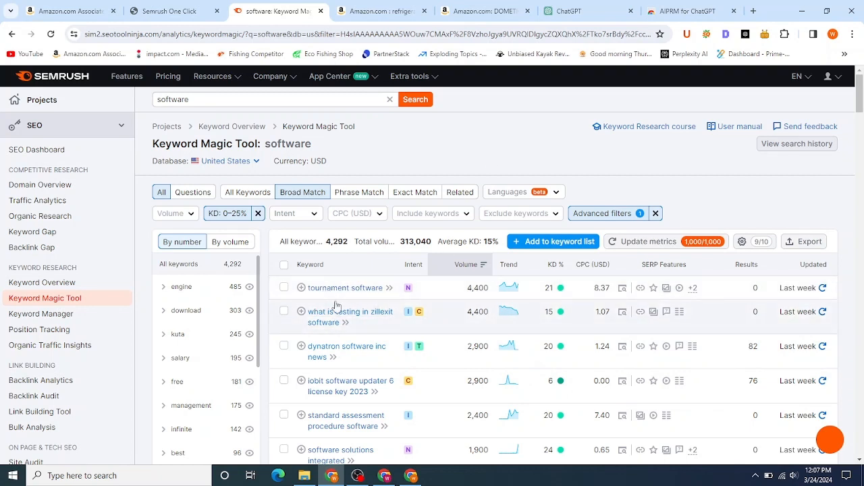
{"action": "scroll", "coordinate": [333, 324], "scroll_direction": "down", "scroll_amount": 5}
{"action": "scroll", "coordinate": [337, 380], "scroll_direction": "up", "scroll_amount": 5}
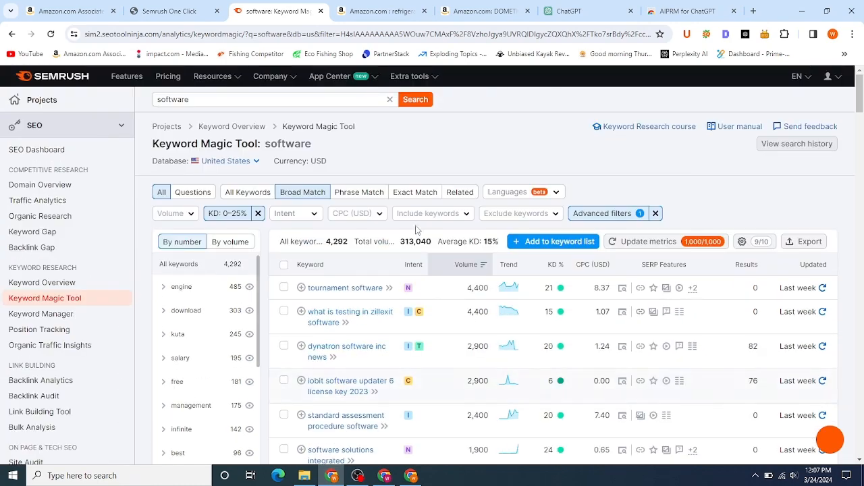
{"action": "scroll", "coordinate": [446, 179], "scroll_direction": "down", "scroll_amount": 2}
{"action": "scroll", "coordinate": [378, 309], "scroll_direction": "down", "scroll_amount": 3}
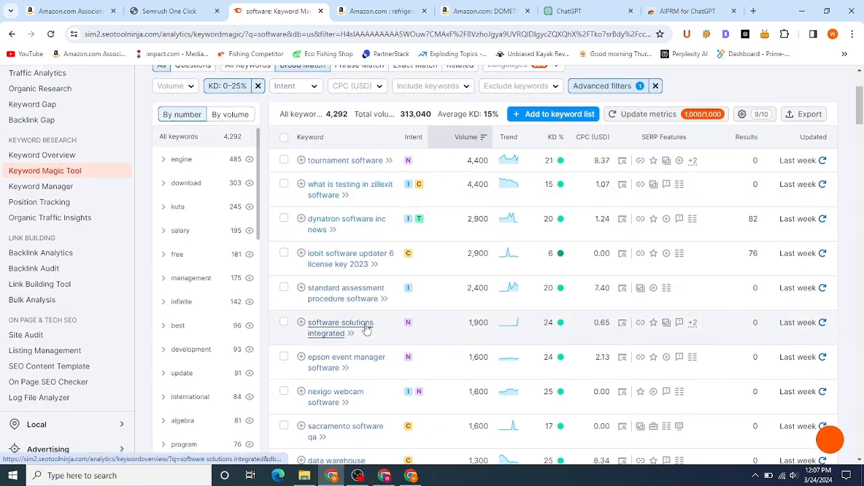
{"action": "scroll", "coordinate": [366, 328], "scroll_direction": "up", "scroll_amount": 5}
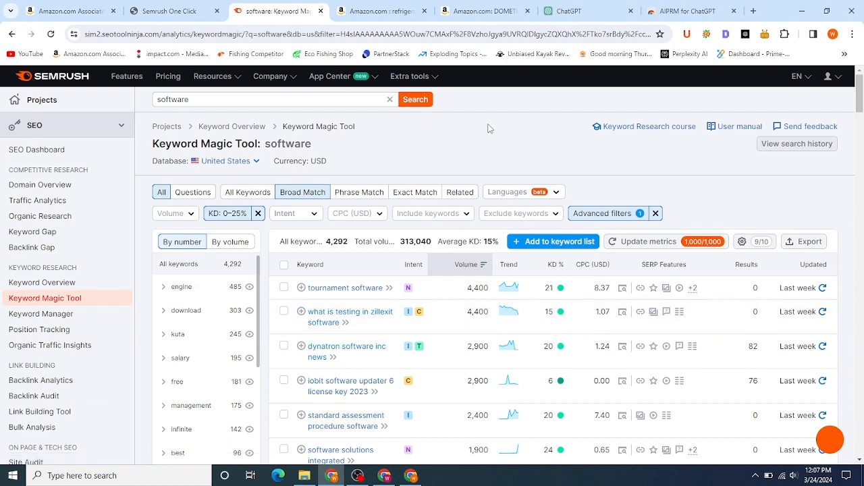
{"action": "scroll", "coordinate": [493, 129], "scroll_direction": "down", "scroll_amount": 3}
{"action": "scroll", "coordinate": [439, 156], "scroll_direction": "up", "scroll_amount": 3}
{"action": "scroll", "coordinate": [409, 123], "scroll_direction": "down", "scroll_amount": 1}
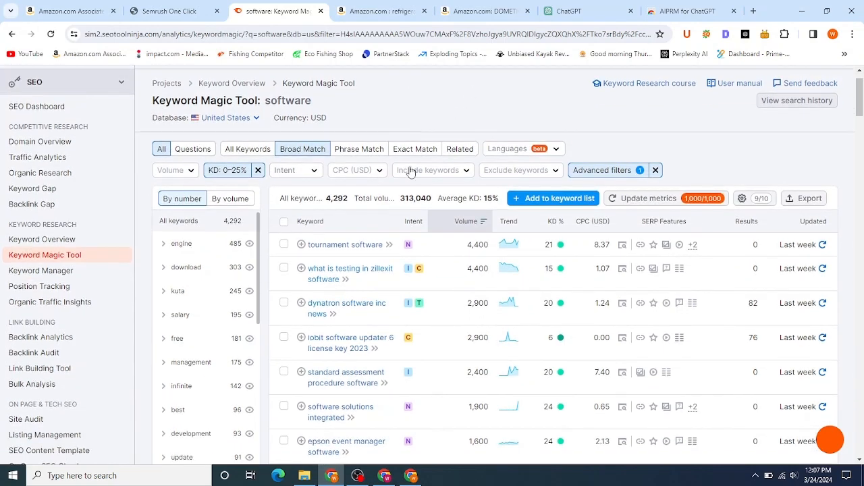
{"action": "scroll", "coordinate": [380, 289], "scroll_direction": "down", "scroll_amount": 4}
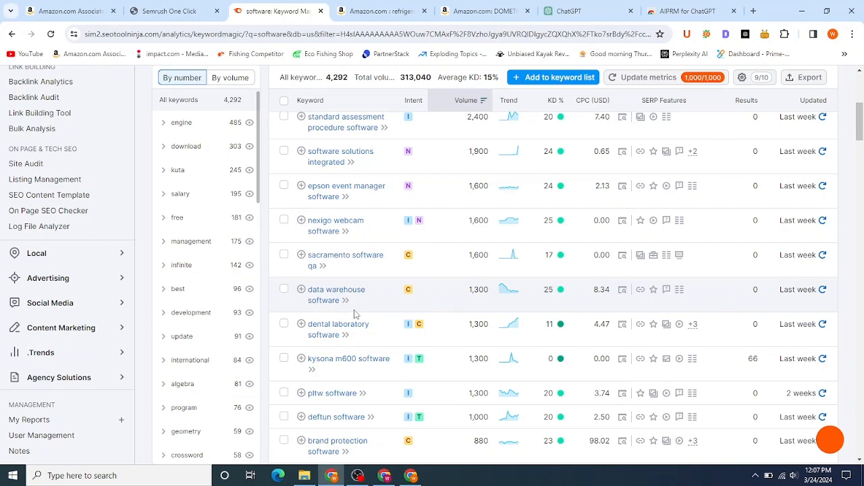
{"action": "scroll", "coordinate": [355, 315], "scroll_direction": "down", "scroll_amount": 4}
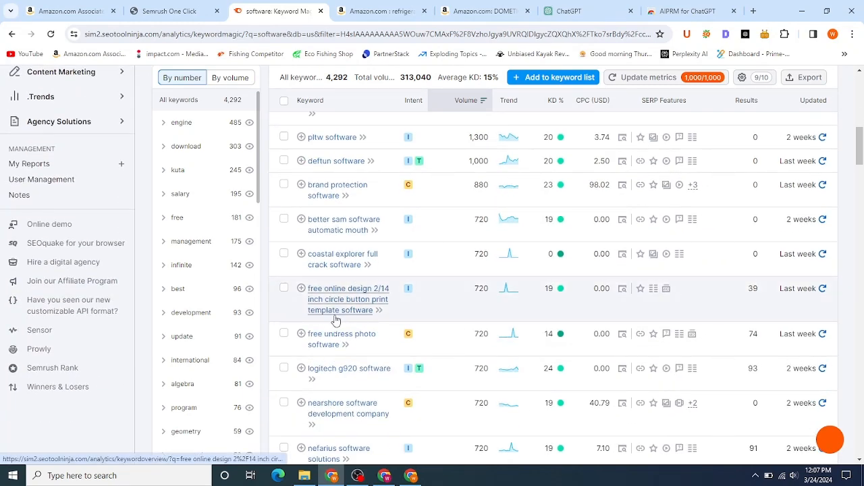
{"action": "scroll", "coordinate": [344, 360], "scroll_direction": "down", "scroll_amount": 5}
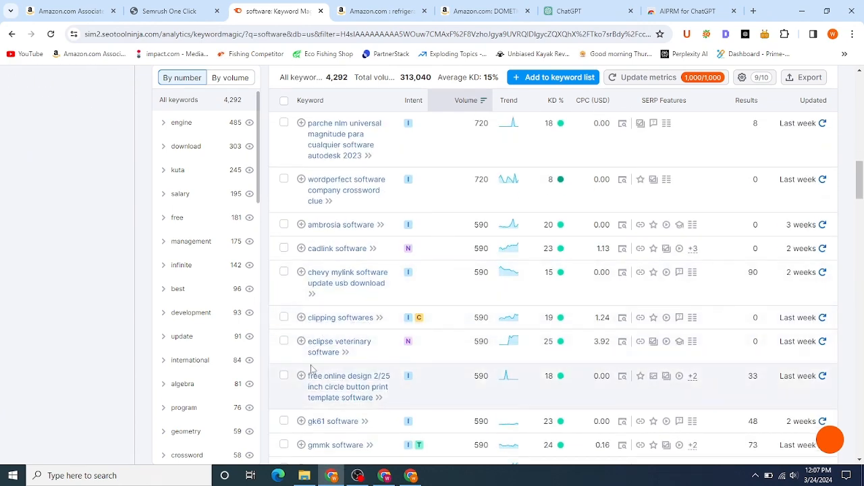
{"action": "scroll", "coordinate": [307, 363], "scroll_direction": "down", "scroll_amount": 5}
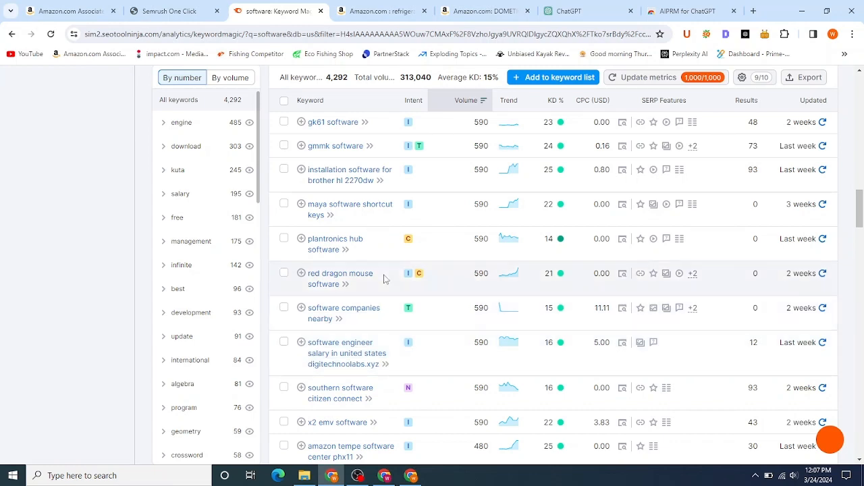
{"action": "scroll", "coordinate": [384, 279], "scroll_direction": "down", "scroll_amount": 3}
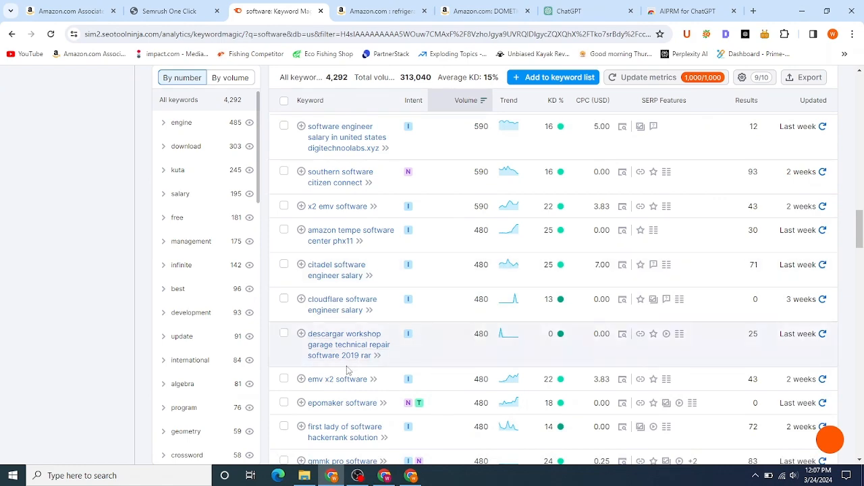
{"action": "scroll", "coordinate": [347, 370], "scroll_direction": "down", "scroll_amount": 1}
{"action": "scroll", "coordinate": [347, 370], "scroll_direction": "down", "scroll_amount": 2}
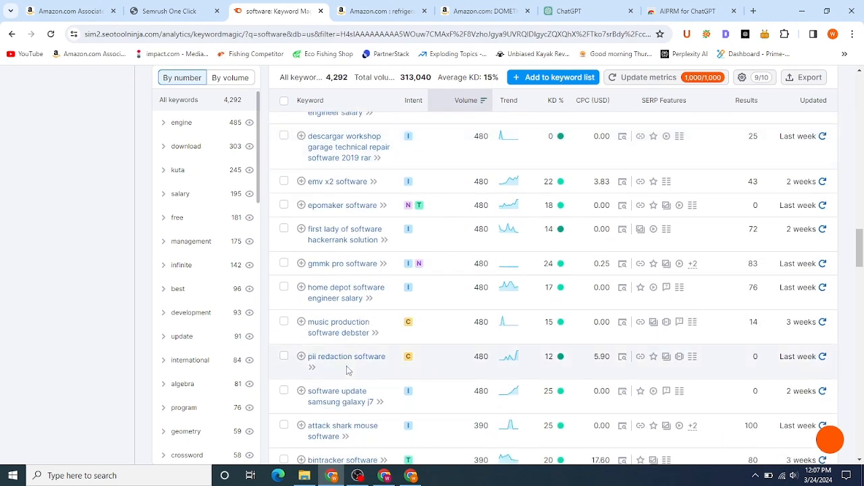
{"action": "scroll", "coordinate": [347, 370], "scroll_direction": "down", "scroll_amount": 4}
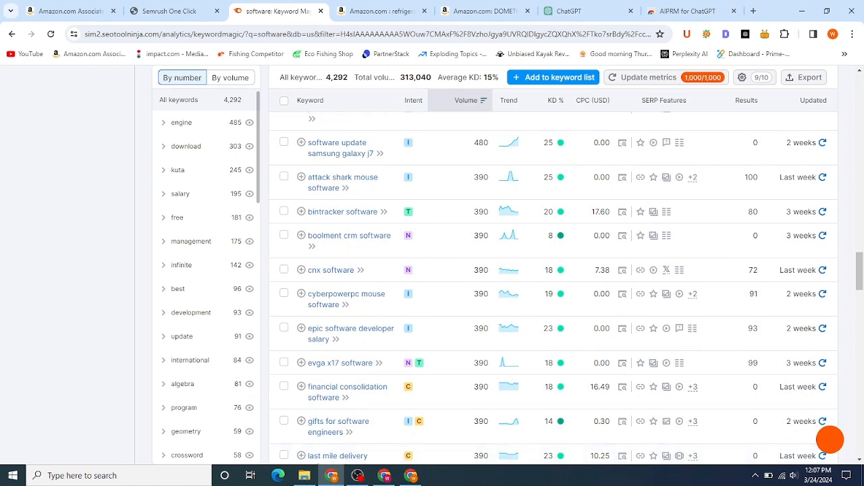
{"action": "scroll", "coordinate": [457, 399], "scroll_direction": "down", "scroll_amount": 3}
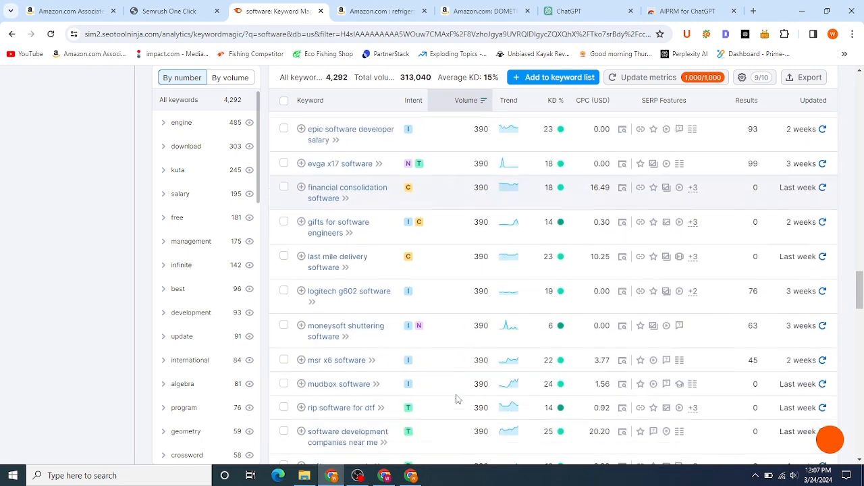
{"action": "scroll", "coordinate": [457, 399], "scroll_direction": "up", "scroll_amount": 10}
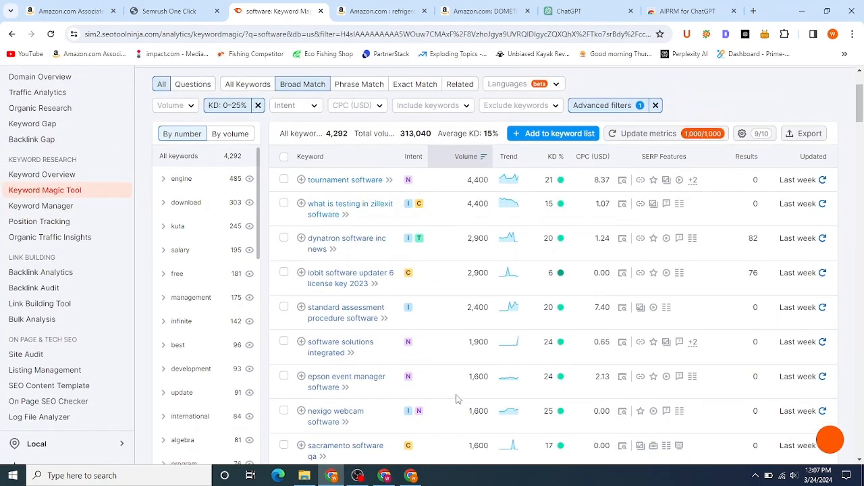
{"action": "scroll", "coordinate": [456, 399], "scroll_direction": "up", "scroll_amount": 2}
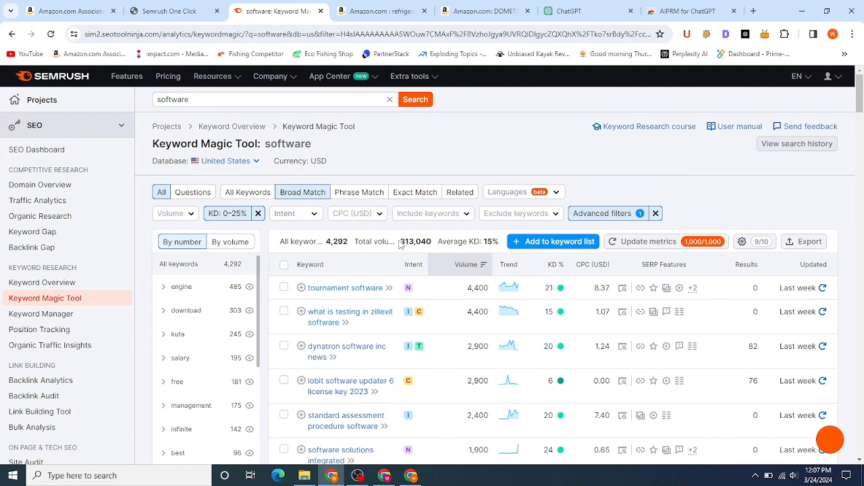
Check the total search volume figure above the filtered keyword list by highlighting it
{"action": "left_click_drag", "start_coordinate": [401, 242], "coordinate": [438, 243]}
{"action": "left_click", "coordinate": [438, 158]}
{"action": "left_click_drag", "start_coordinate": [401, 241], "coordinate": [436, 245]}
{"action": "left_click", "coordinate": [450, 147]}
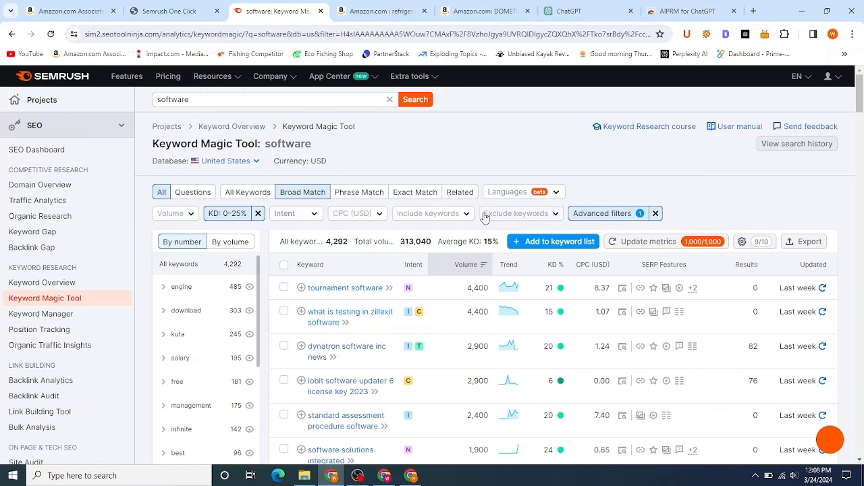